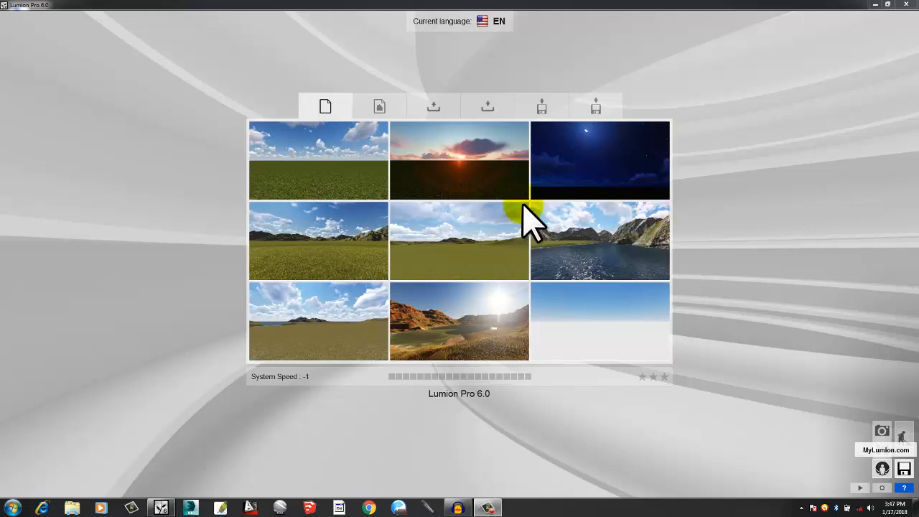
- Start a new scene from the daytime flat grass preset with a cloudy blue sky
{"action": "left_click", "coordinate": [328, 177]}
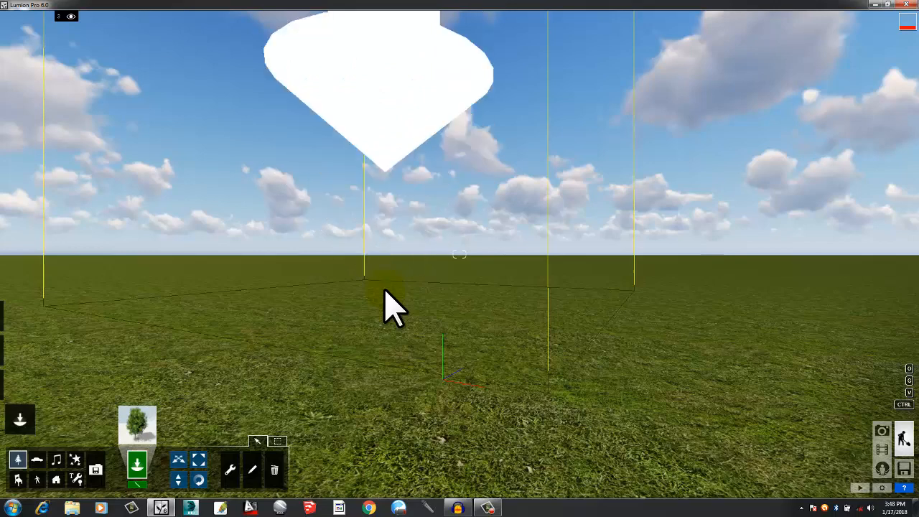
{"action": "key", "text": "q"}
{"action": "mouse_move", "coordinate": [406, 292]}
{"action": "right_mouse_down"}
{"action": "mouse_move", "coordinate": [403, 302]}
{"action": "mouse_move", "coordinate": [404, 291]}
{"action": "right_mouse_up"}
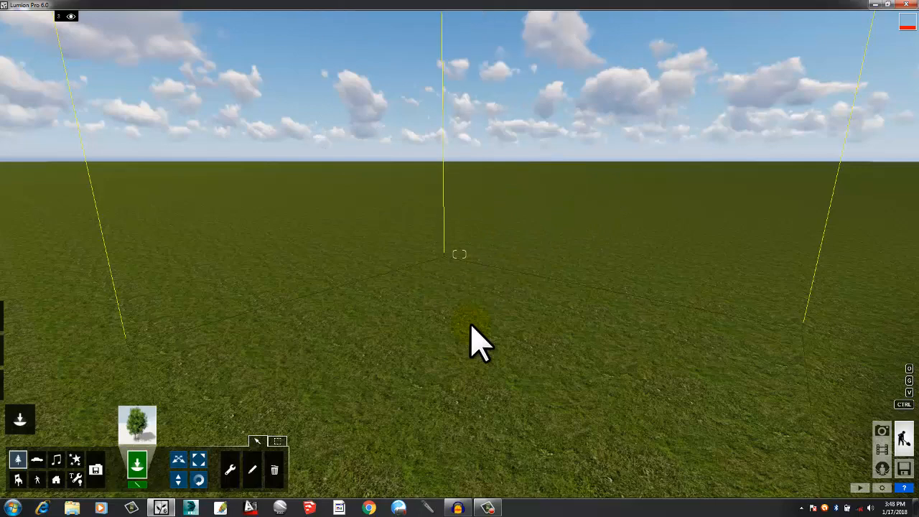
{"action": "key", "text": "s"}
- Add layers 6, 7 and 8 to the scene and make layer 1 the active layer
{"action": "mouse_move", "coordinate": [69, 15]}
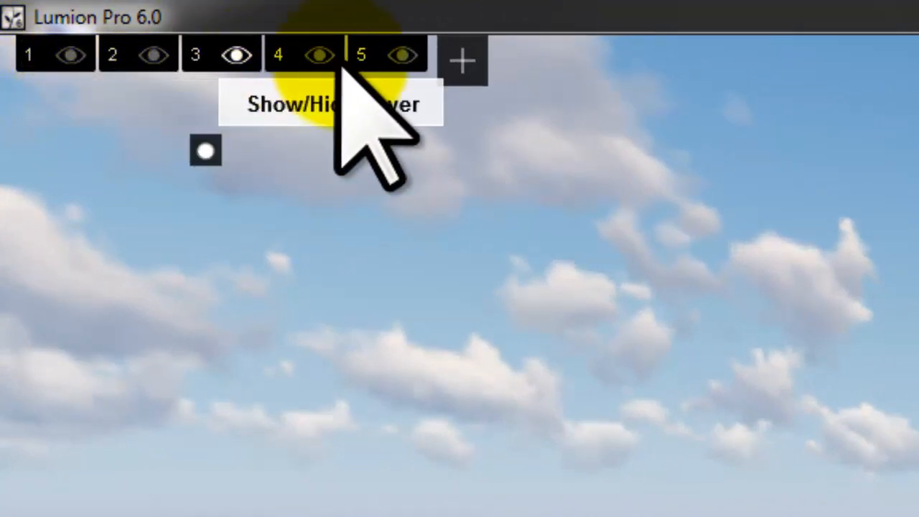
{"action": "left_click", "coordinate": [462, 55]}
{"action": "left_click", "coordinate": [538, 59]}
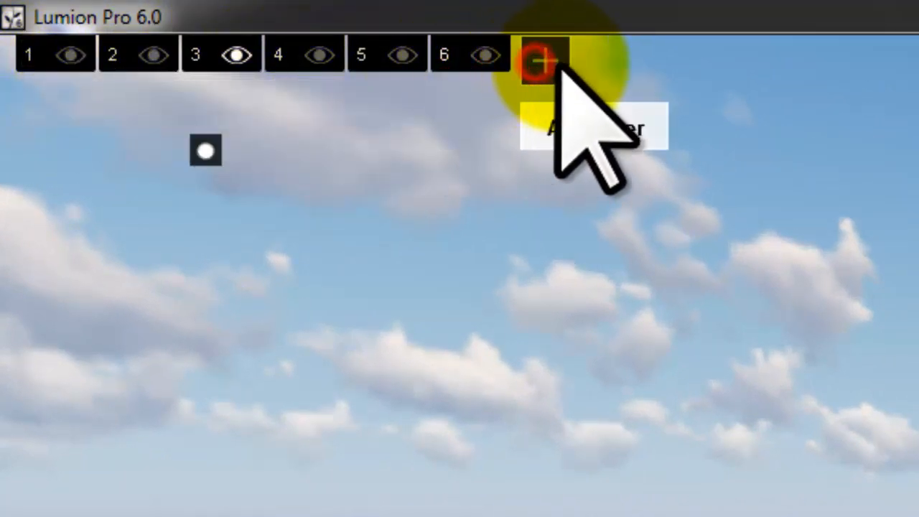
{"action": "left_click", "coordinate": [625, 59]}
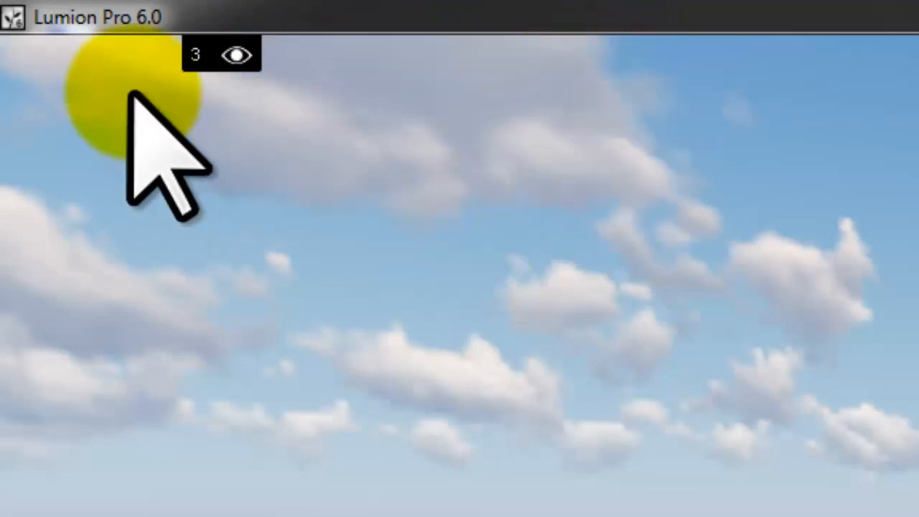
{"action": "left_click", "coordinate": [47, 56]}
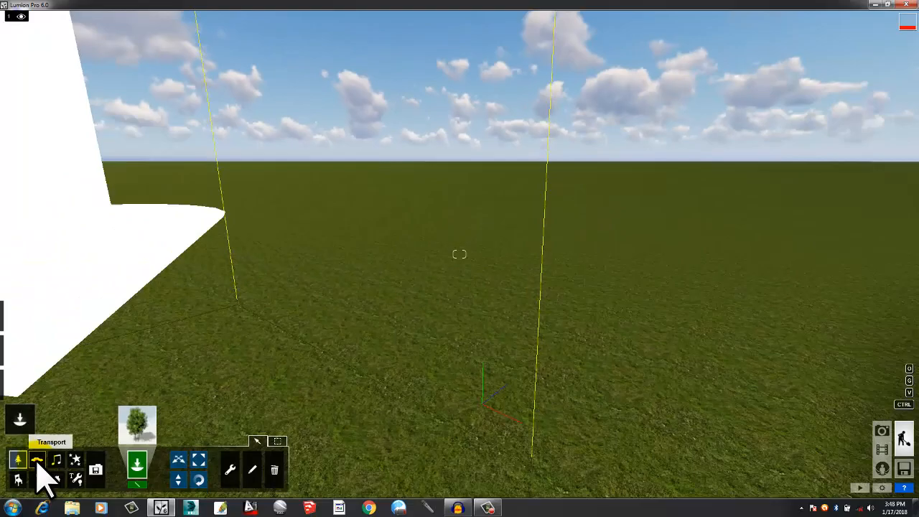
- Place two copies of the same hatchback from the Cars category of the Transport Library on layer 1
{"action": "left_click", "coordinate": [38, 460]}
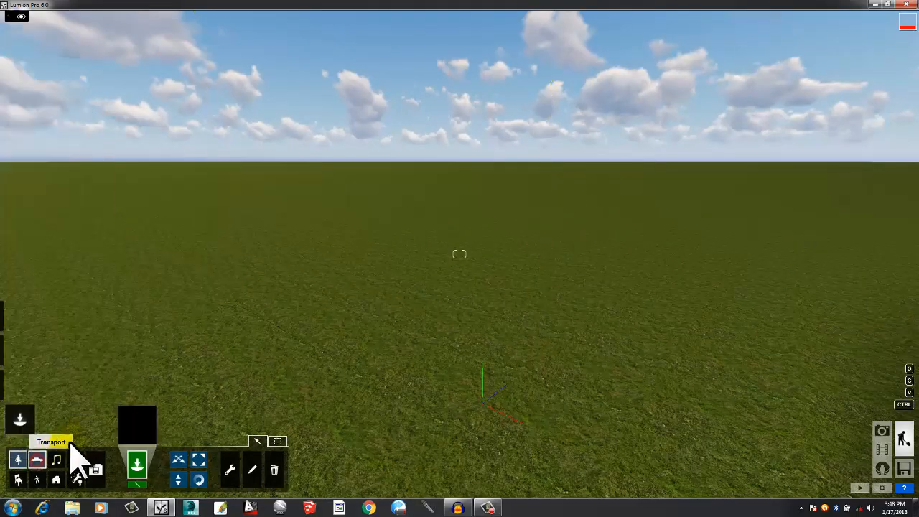
{"action": "left_click", "coordinate": [135, 431]}
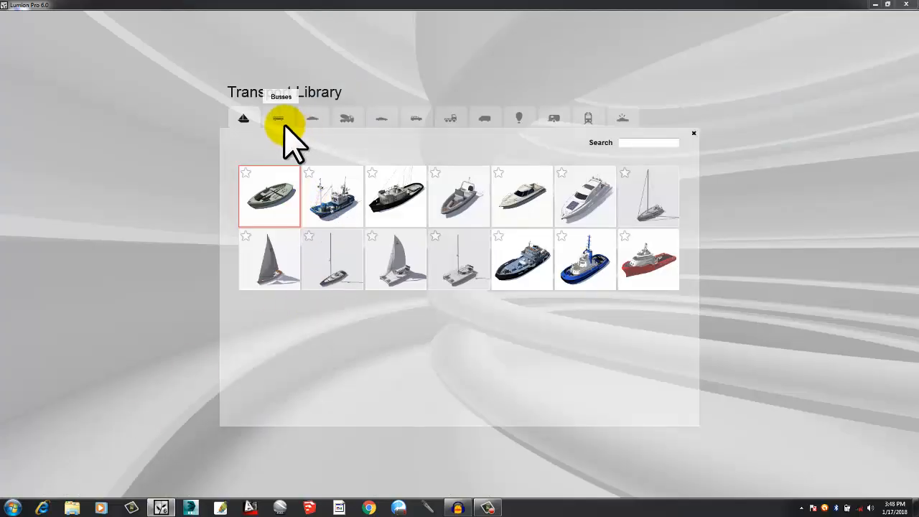
{"action": "left_click", "coordinate": [311, 121]}
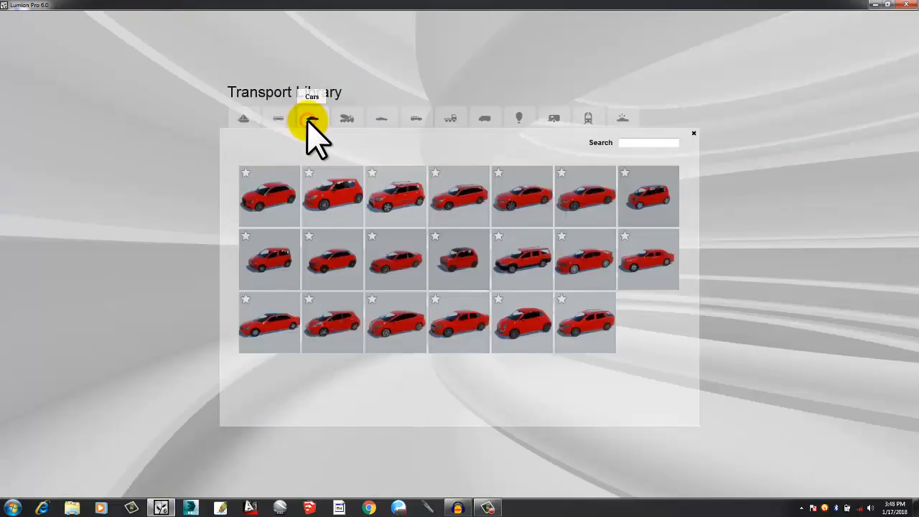
{"action": "left_click", "coordinate": [338, 204]}
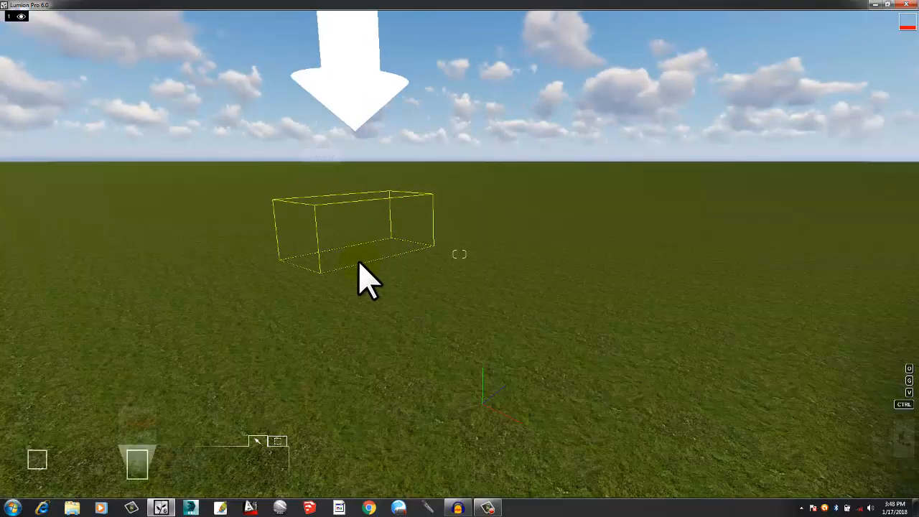
{"action": "left_click", "coordinate": [351, 261]}
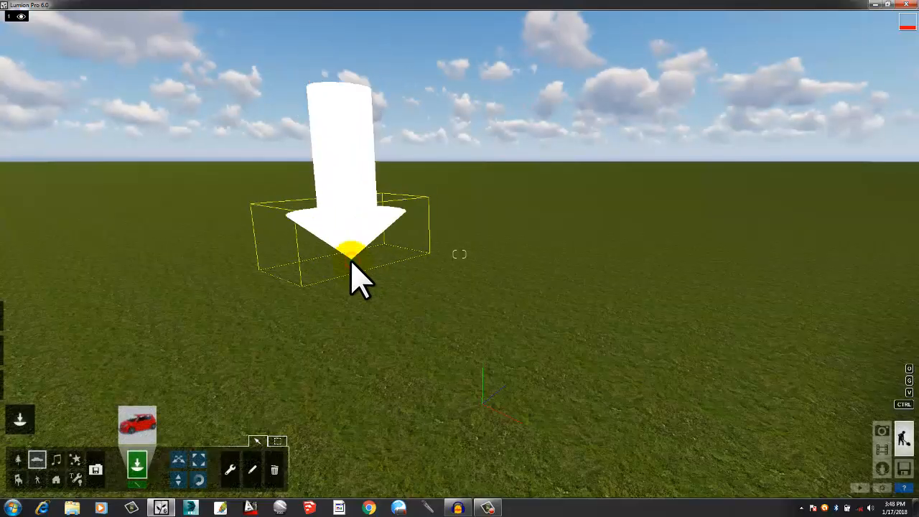
{"action": "left_click", "coordinate": [404, 304]}
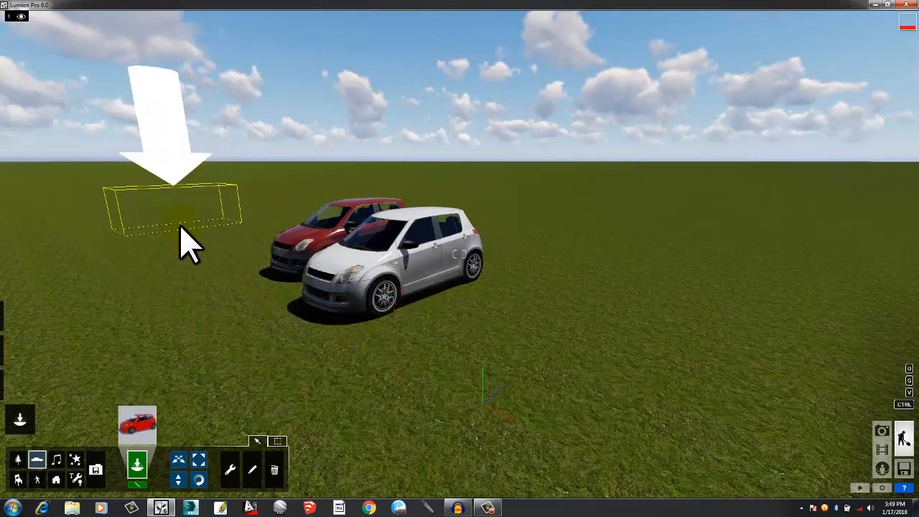
- Hide layer 1 and place three Bamboo1_Cluster_RT trees in a row on layer 2
{"action": "mouse_move", "coordinate": [18, 24]}
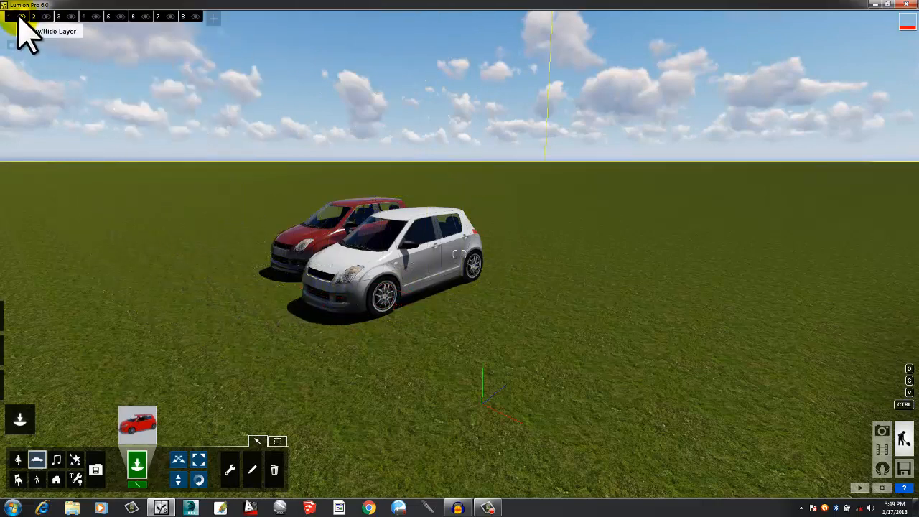
{"action": "left_click", "coordinate": [20, 17]}
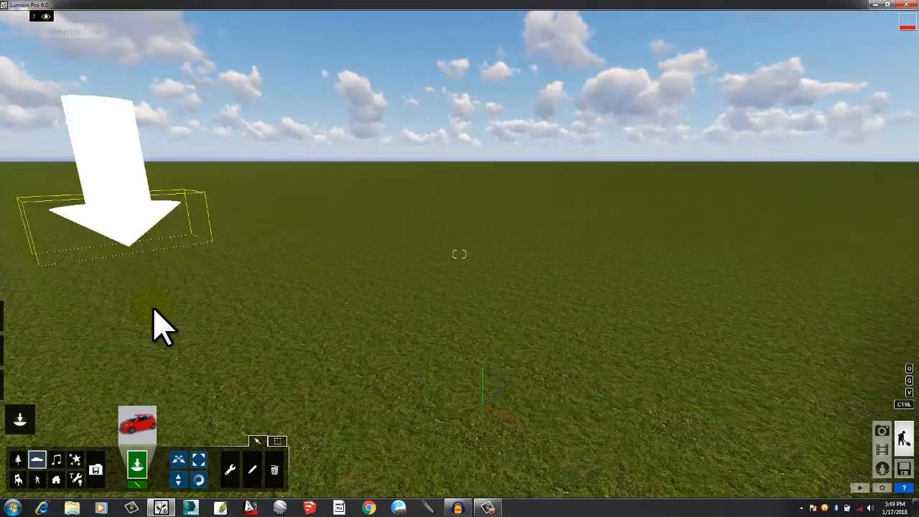
{"action": "left_click", "coordinate": [18, 460]}
{"action": "left_click", "coordinate": [147, 425]}
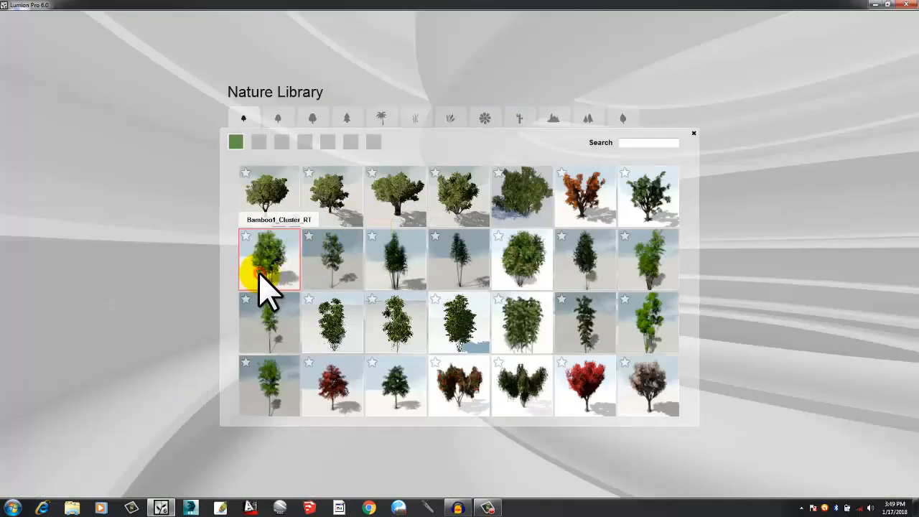
{"action": "left_click", "coordinate": [259, 274]}
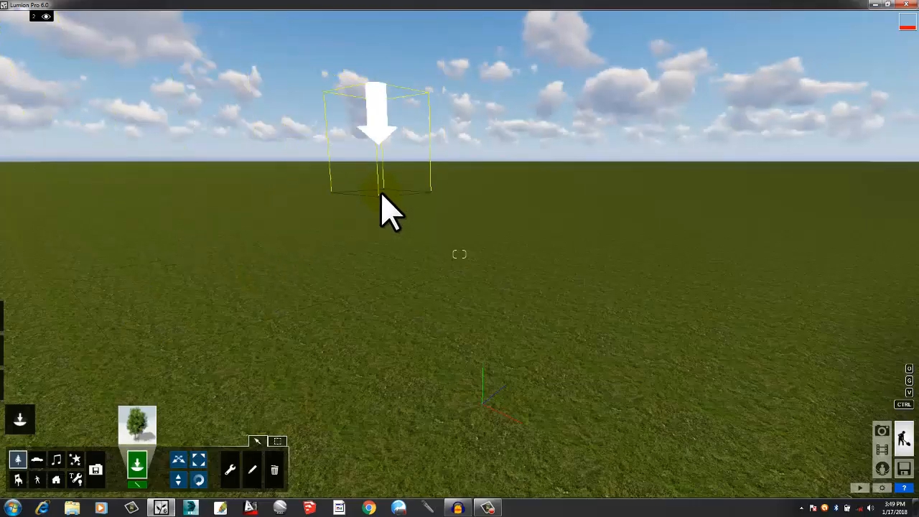
{"action": "left_click", "coordinate": [378, 209]}
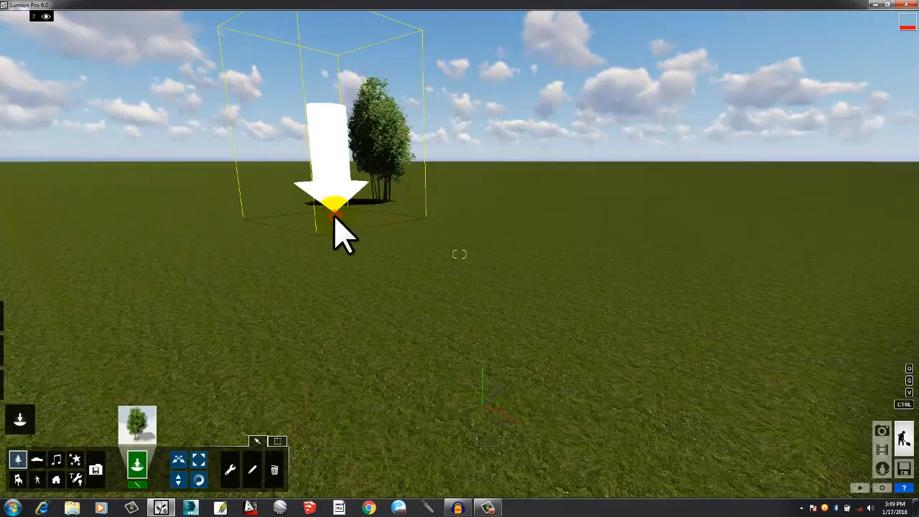
{"action": "left_click", "coordinate": [266, 241]}
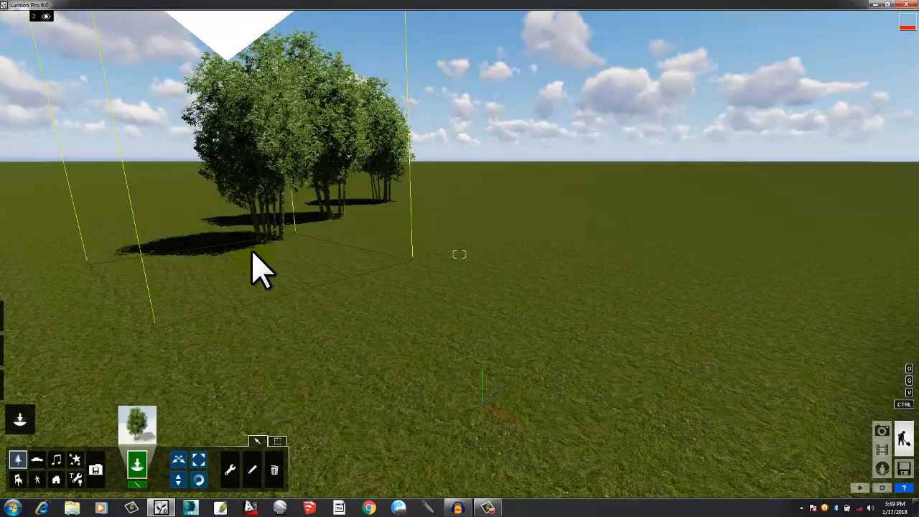
- Hide layer 2 and place the House_GB_002 building from the Outdoor Library on layer 3
{"action": "mouse_move", "coordinate": [63, 18]}
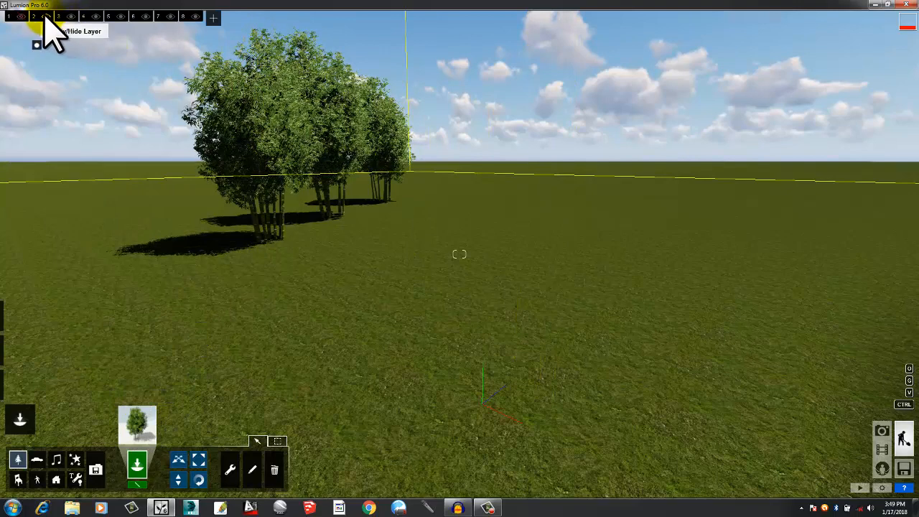
{"action": "left_click", "coordinate": [48, 16]}
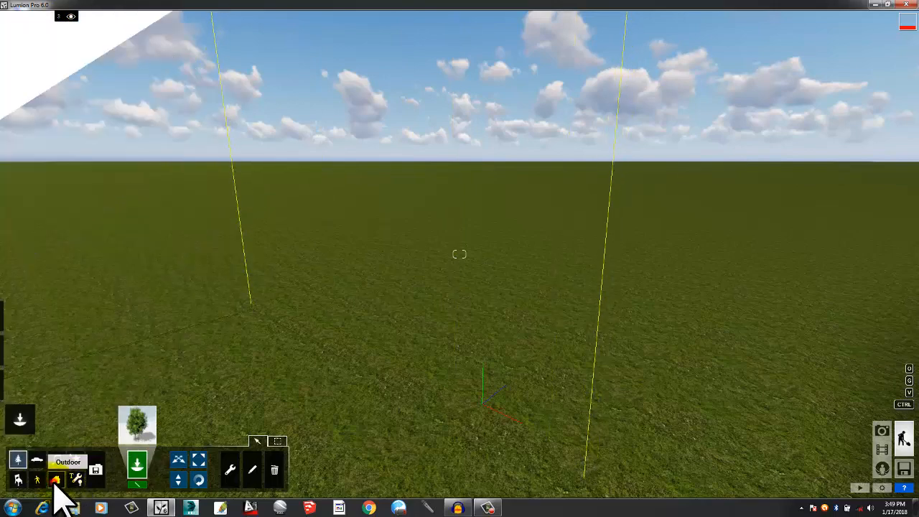
{"action": "left_click", "coordinate": [55, 479]}
{"action": "left_click", "coordinate": [137, 424]}
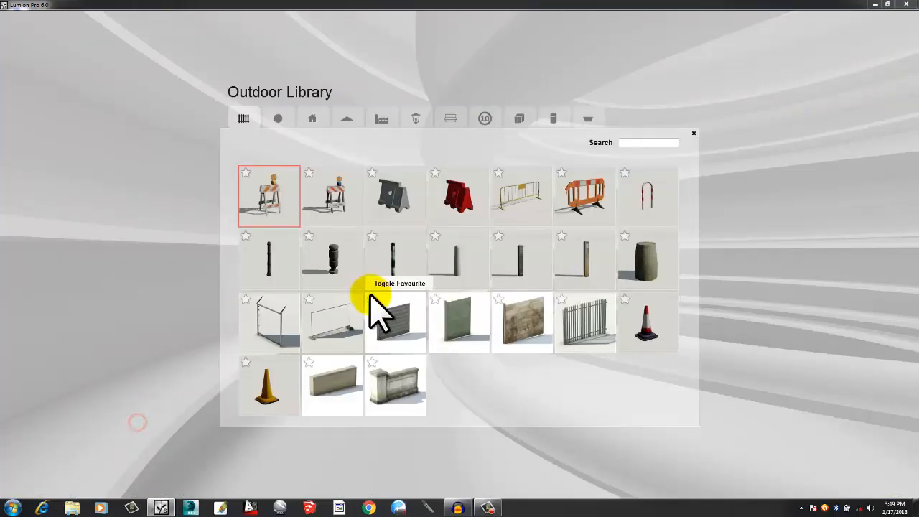
{"action": "left_click", "coordinate": [383, 120]}
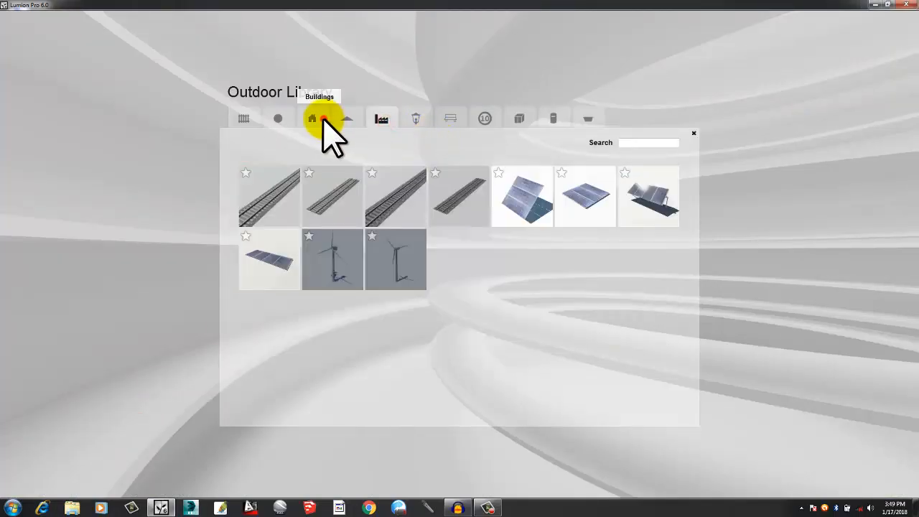
{"action": "left_click", "coordinate": [316, 119]}
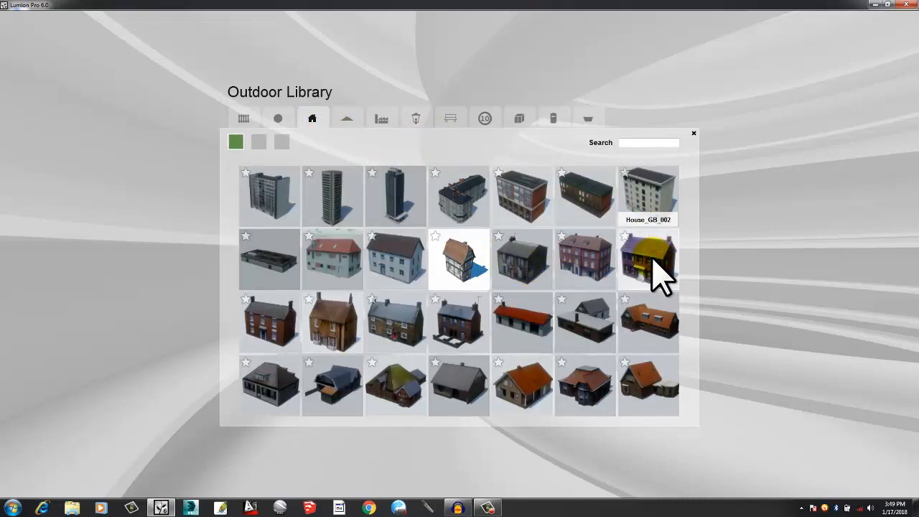
{"action": "left_click", "coordinate": [651, 264]}
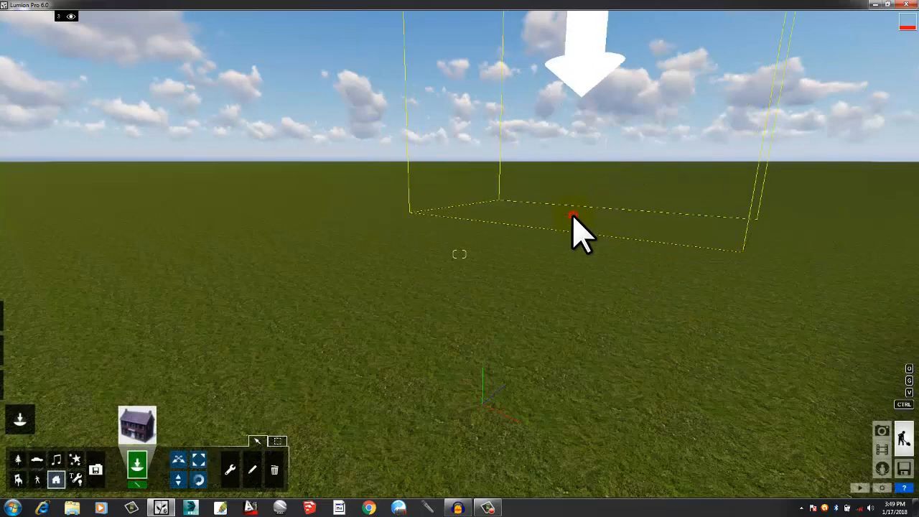
{"action": "left_click", "coordinate": [578, 229]}
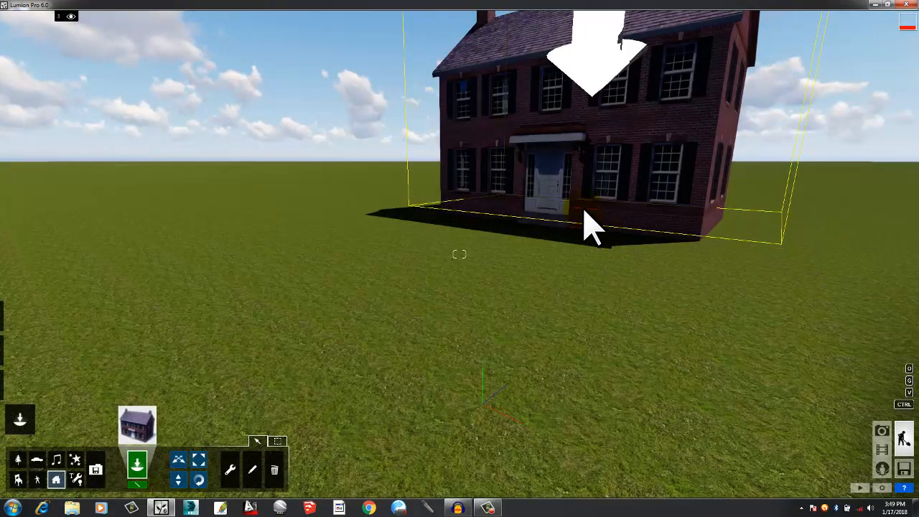
{"action": "key", "text": "w"}
{"action": "key", "text": "q"}
{"action": "mouse_move", "coordinate": [574, 268]}
{"action": "right_mouse_down"}
{"action": "mouse_move", "coordinate": [572, 289]}
{"action": "mouse_move", "coordinate": [574, 275]}
{"action": "right_mouse_up"}
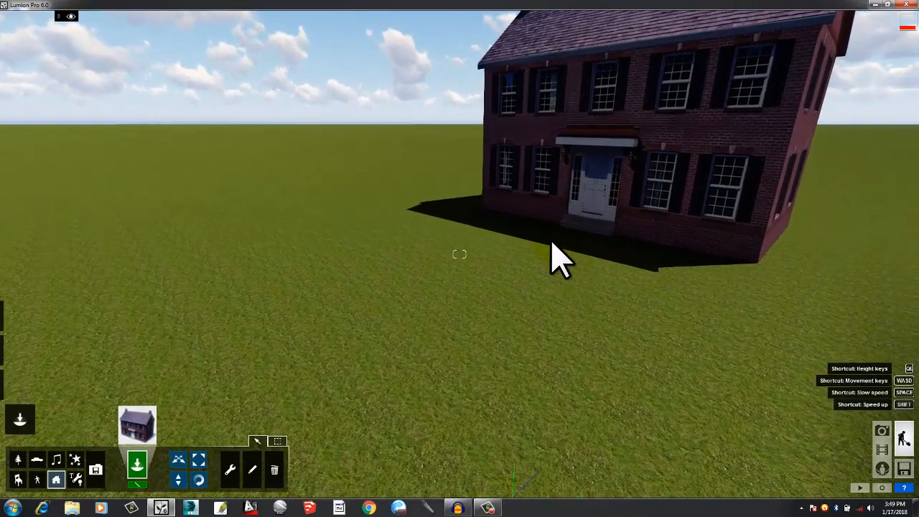
{"action": "key", "text": "s"}
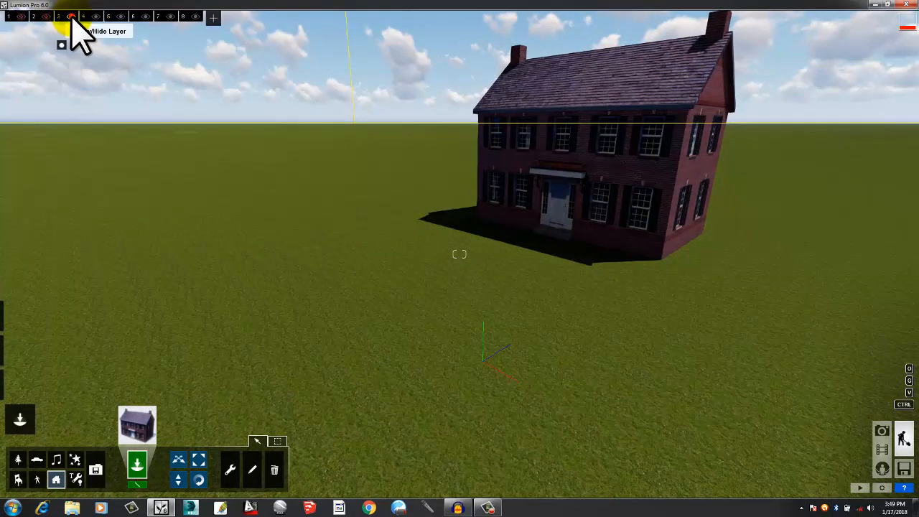
- Hide layer 3 and place a standing man and a man in a white robe side by side on layer 4
{"action": "left_click", "coordinate": [71, 17]}
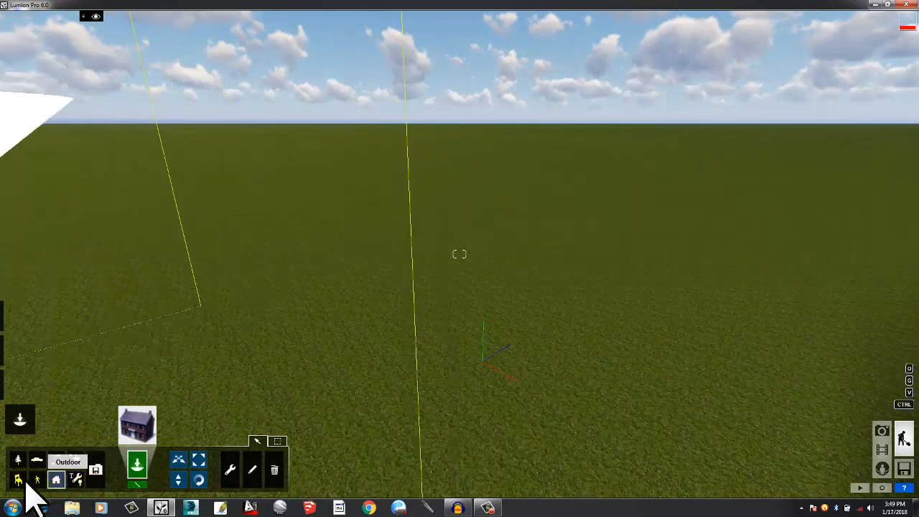
{"action": "left_click", "coordinate": [36, 479]}
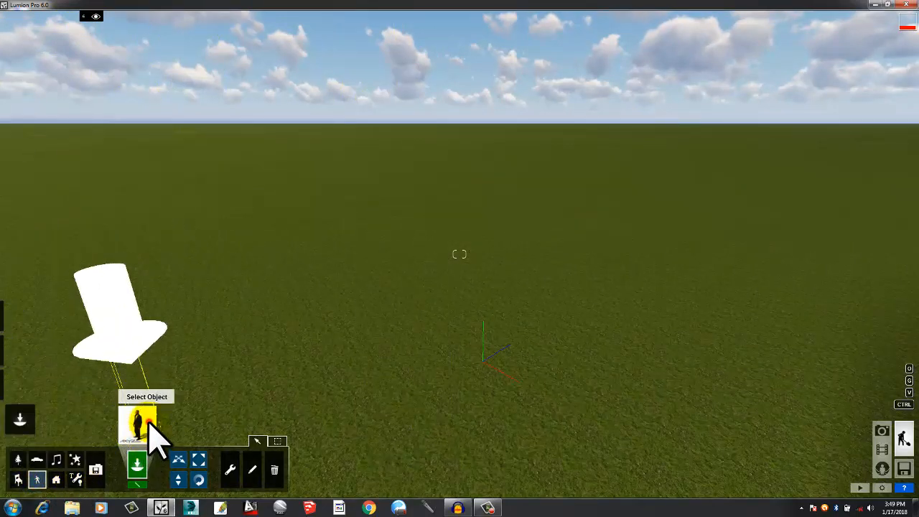
{"action": "left_click", "coordinate": [148, 425]}
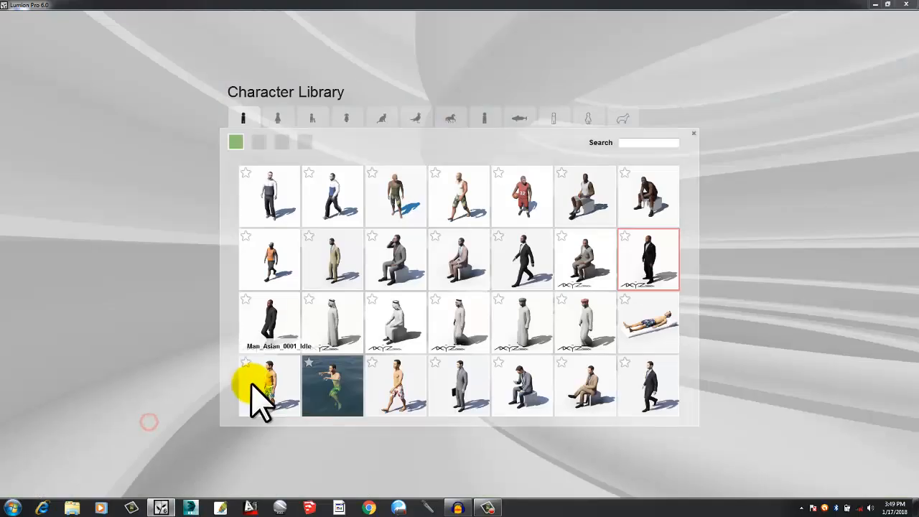
{"action": "left_click", "coordinate": [285, 195]}
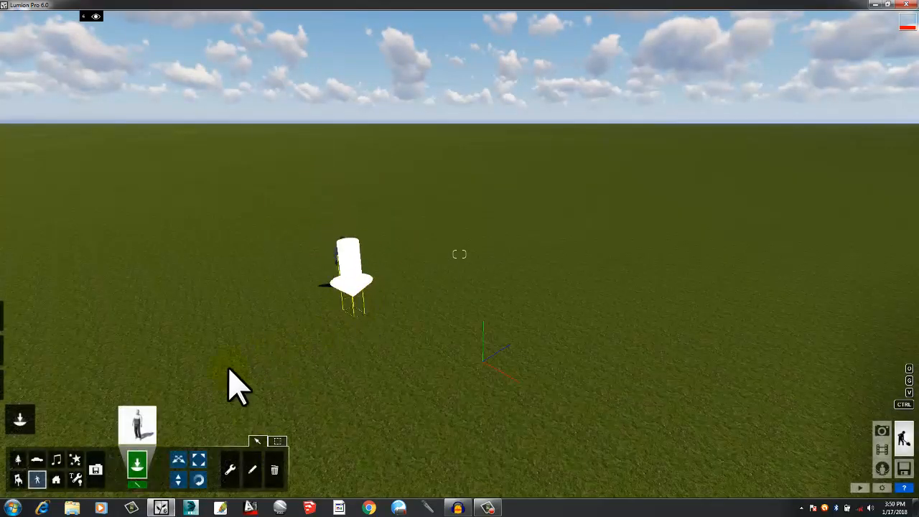
{"action": "left_click", "coordinate": [142, 424]}
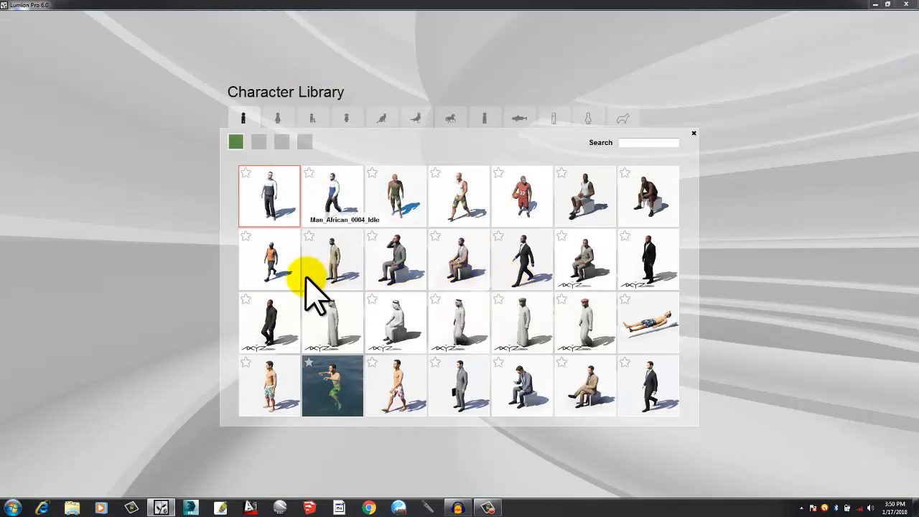
{"action": "left_click", "coordinate": [401, 369]}
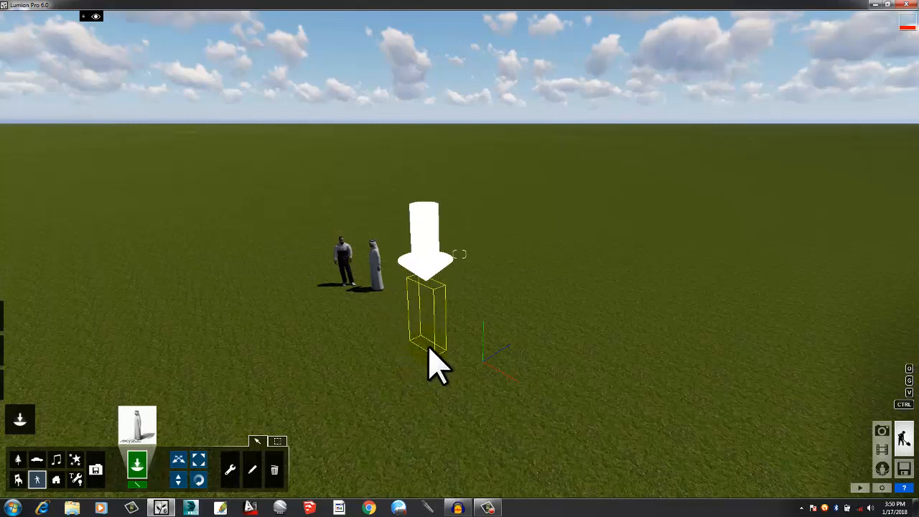
- Record a flythrough of the two men from four camera positions as movie clip 1 and add a Hide layer effect to it
{"action": "left_click", "coordinate": [884, 453]}
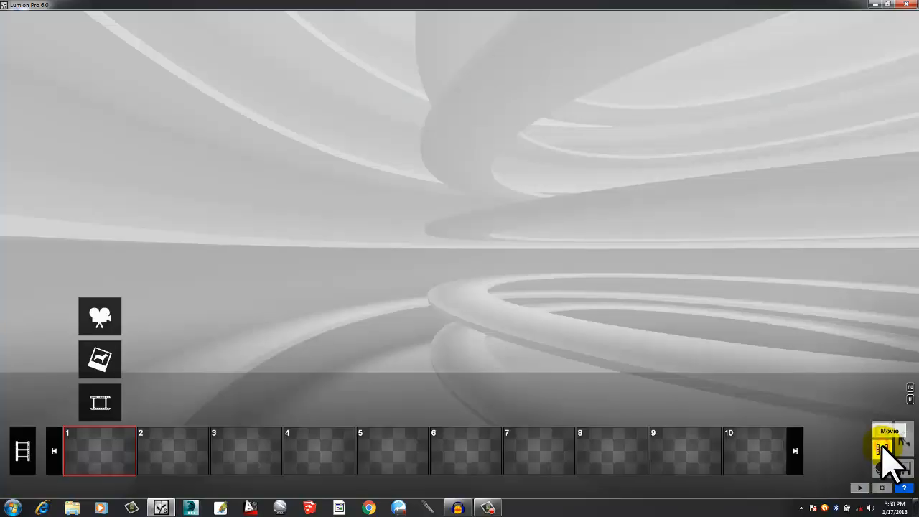
{"action": "left_click", "coordinate": [101, 315]}
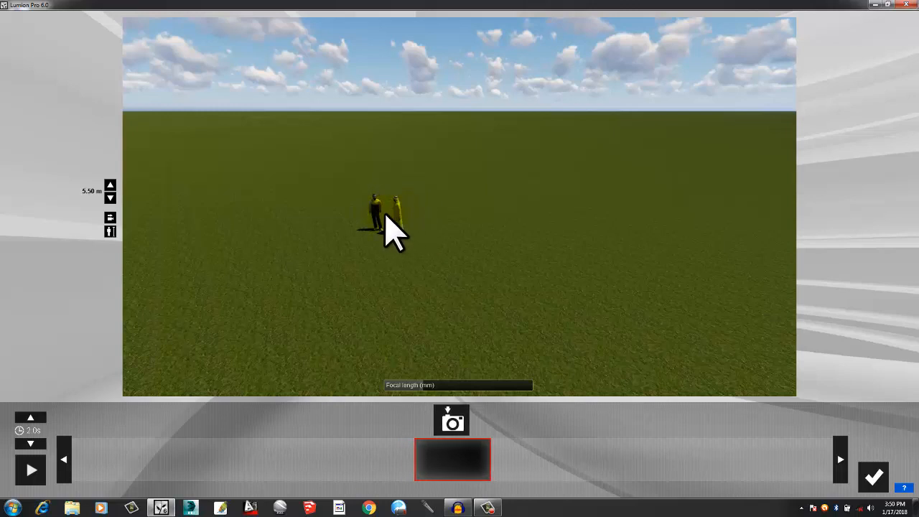
{"action": "right_click_drag", "start_coordinate": [419, 235], "coordinate": [418, 236]}
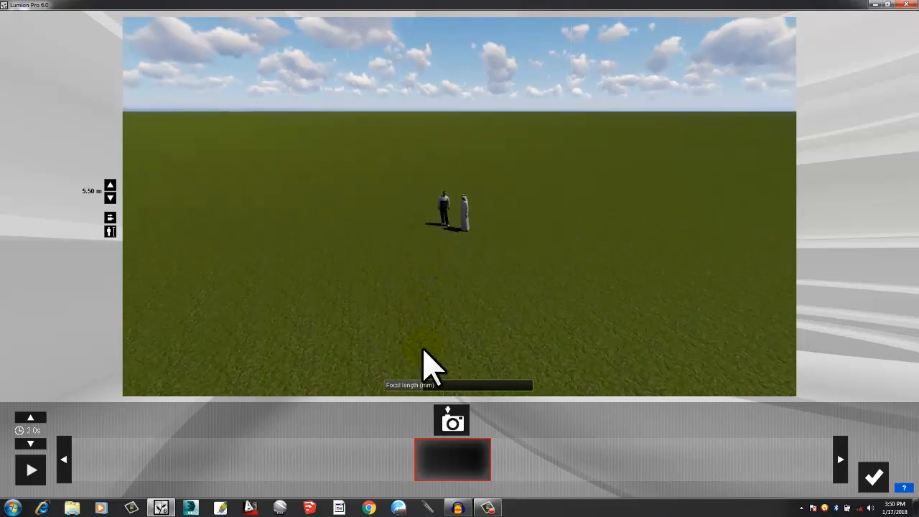
{"action": "left_click", "coordinate": [451, 424]}
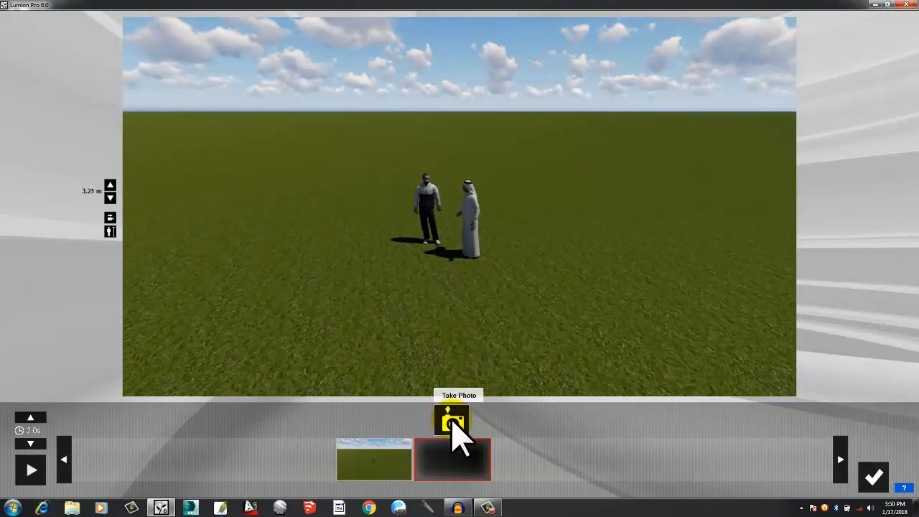
{"action": "left_click", "coordinate": [452, 425]}
{"action": "mouse_move", "coordinate": [472, 308]}
{"action": "right_mouse_down"}
{"action": "mouse_move", "coordinate": [461, 308]}
{"action": "mouse_move", "coordinate": [465, 294]}
{"action": "right_mouse_up"}
{"action": "left_click", "coordinate": [457, 420]}
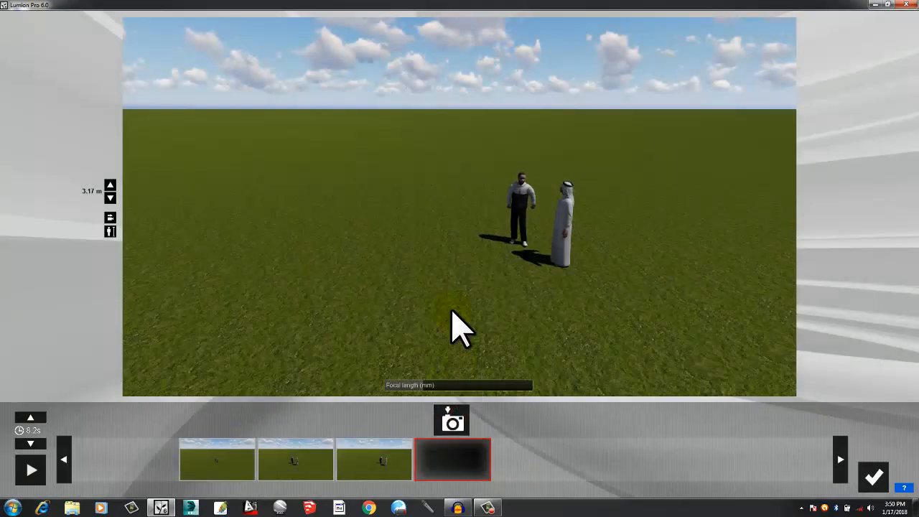
{"action": "left_click", "coordinate": [458, 420]}
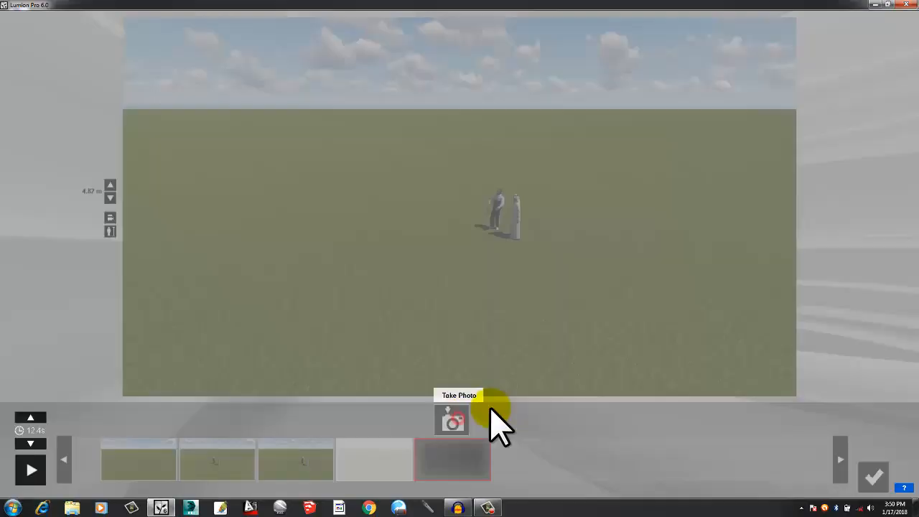
{"action": "left_click", "coordinate": [868, 472]}
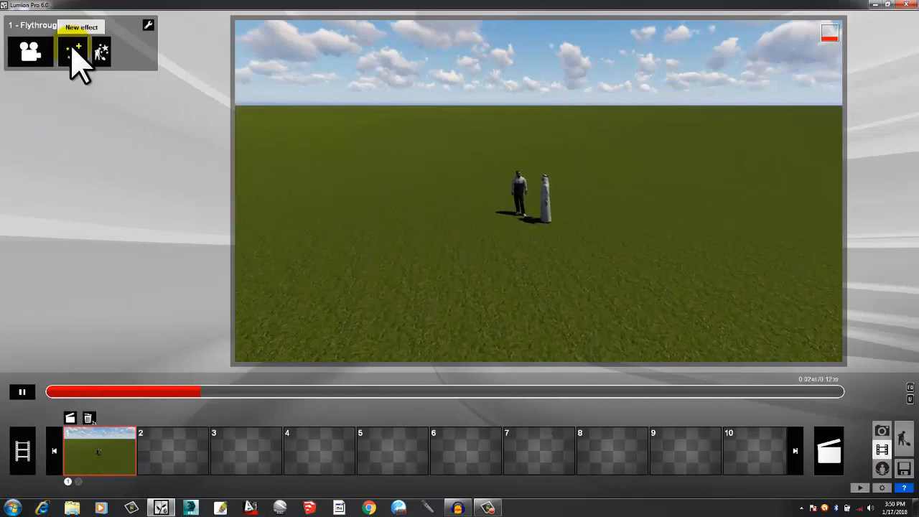
{"action": "left_click", "coordinate": [74, 52]}
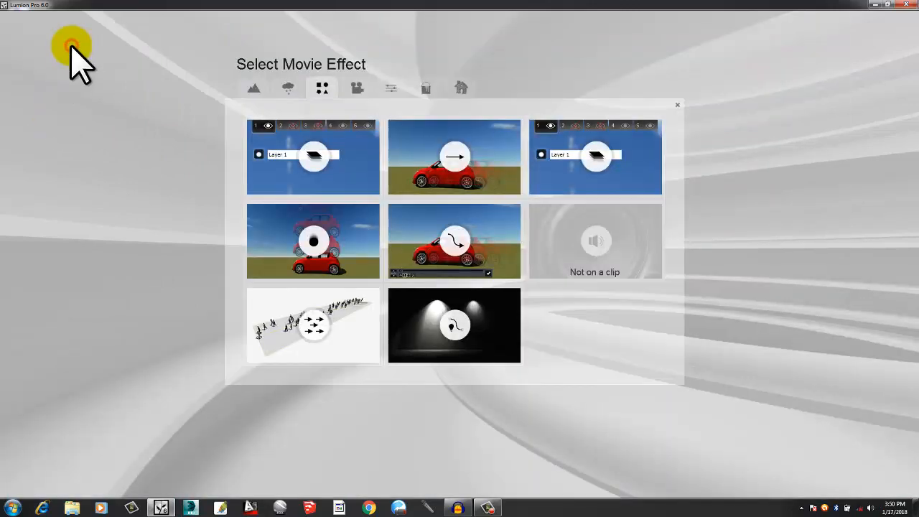
{"action": "left_click", "coordinate": [288, 154]}
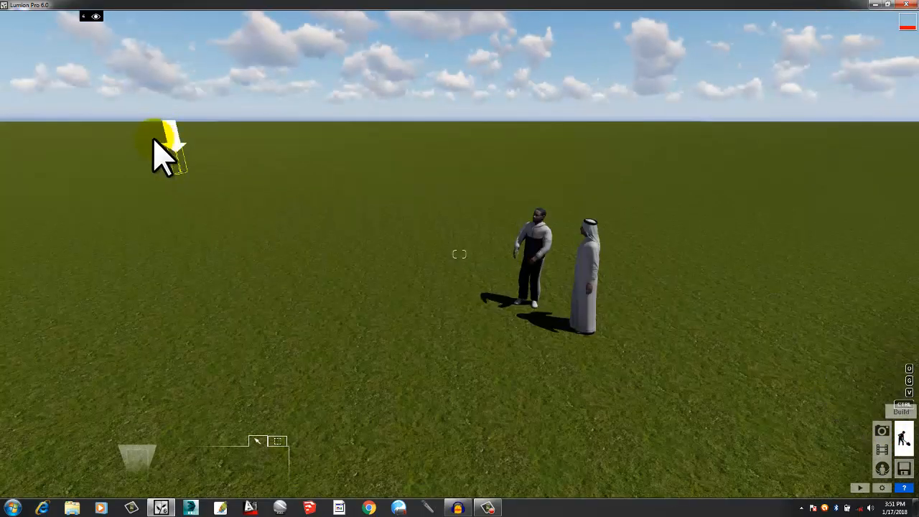
- In Build mode, make layers 3, 2 and 1 visible so the house, trees and cars join the people
{"action": "left_click", "coordinate": [70, 17]}
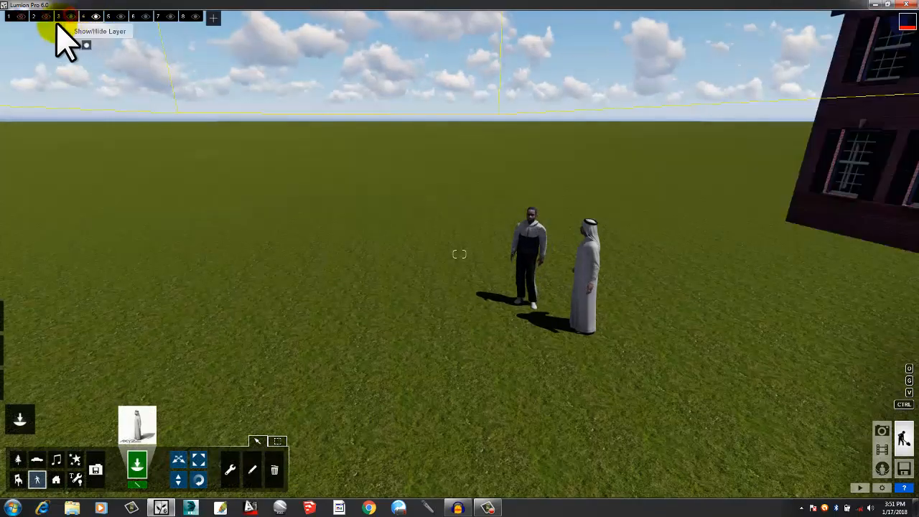
{"action": "left_click", "coordinate": [45, 16]}
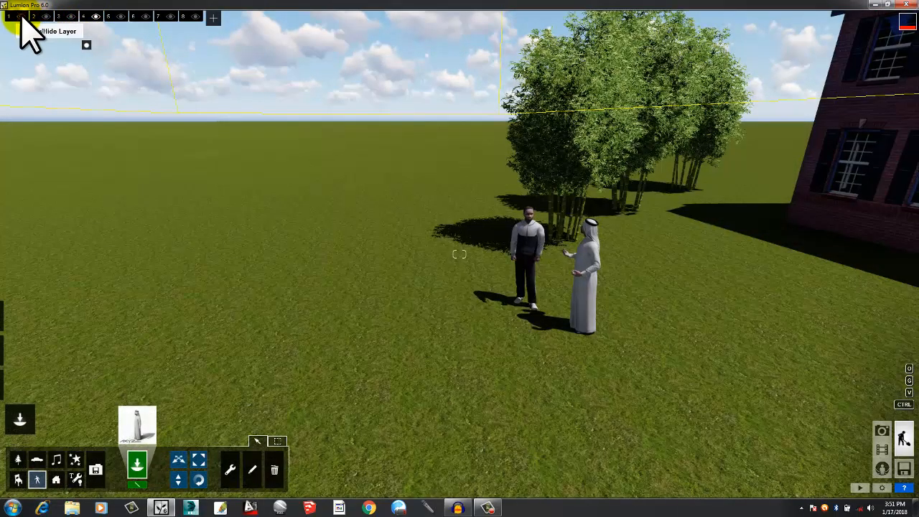
{"action": "left_click", "coordinate": [21, 16]}
{"action": "scroll", "coordinate": [213, 159], "scroll_direction": "down", "scroll_amount": 3}
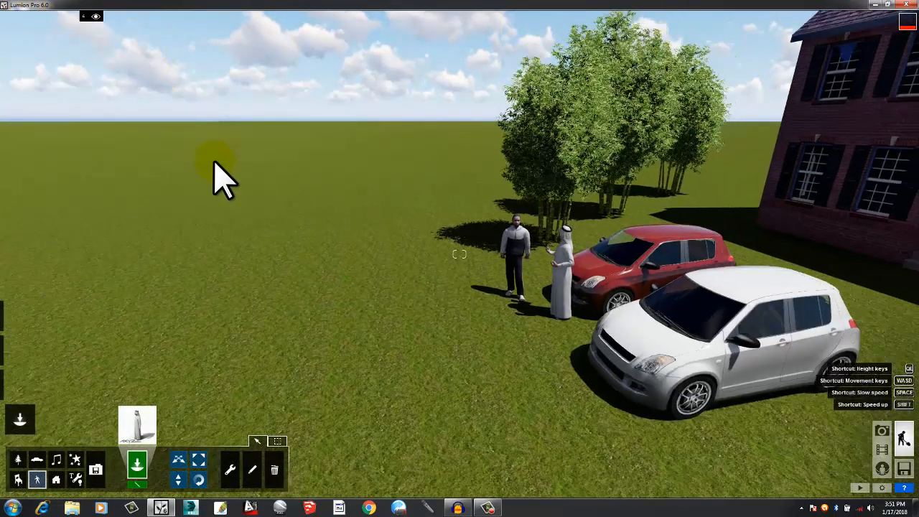
{"action": "scroll", "coordinate": [213, 185], "scroll_direction": "down", "scroll_amount": 5}
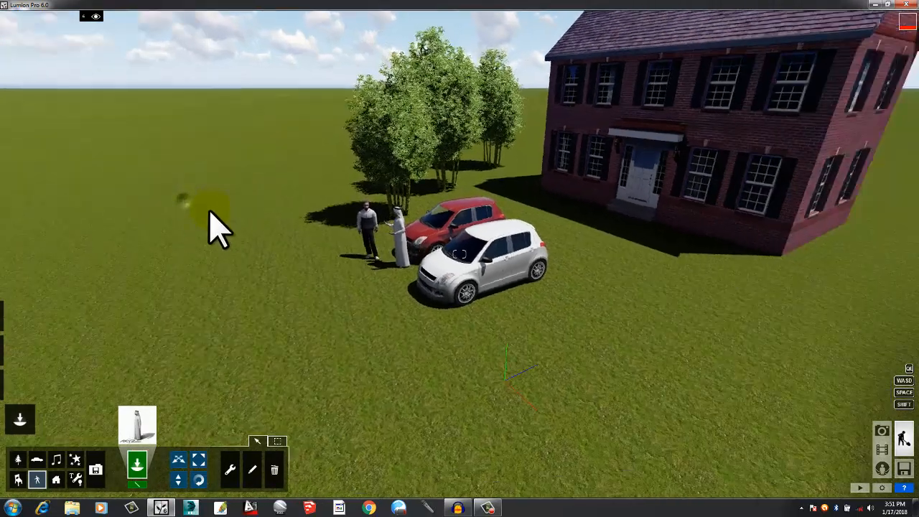
{"action": "right_click_drag", "start_coordinate": [210, 212], "coordinate": [213, 183]}
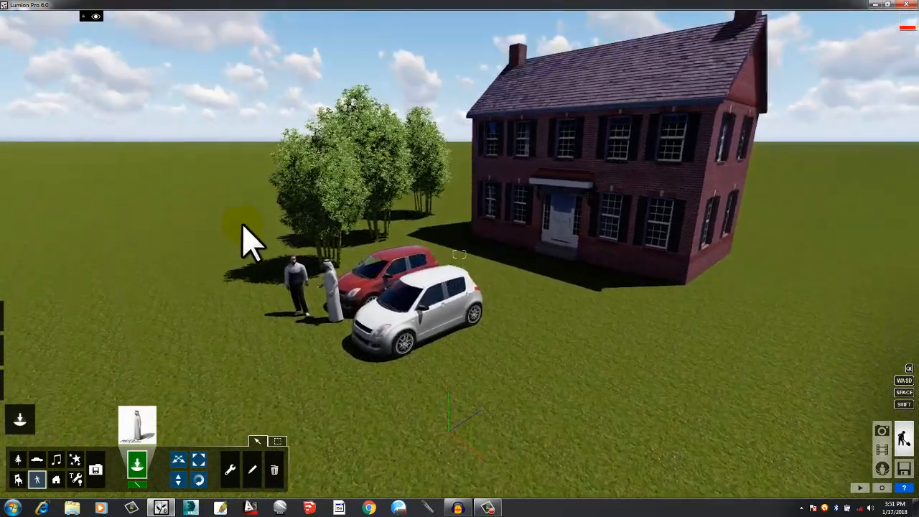
- Back in the movie clip, add a Hide layer keyframe at about 0.75 s that hides layer 3
{"action": "left_click", "coordinate": [889, 463]}
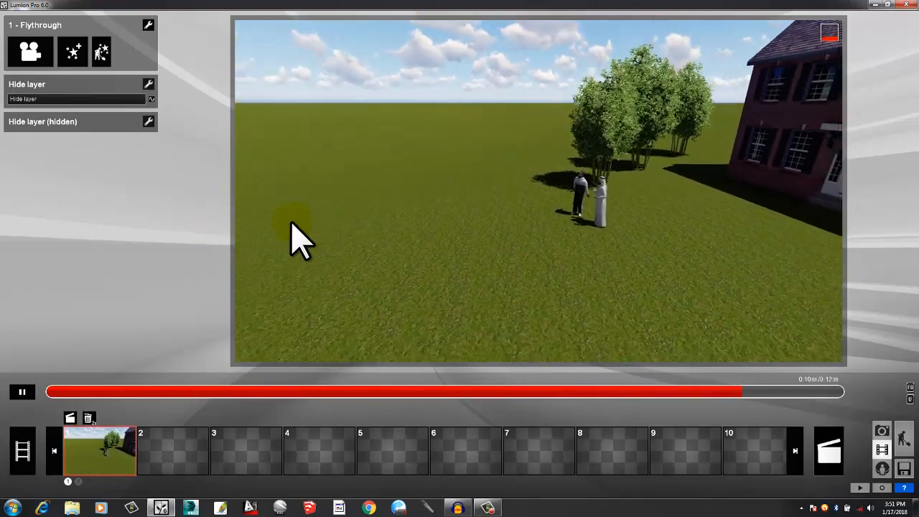
{"action": "left_click", "coordinate": [21, 393]}
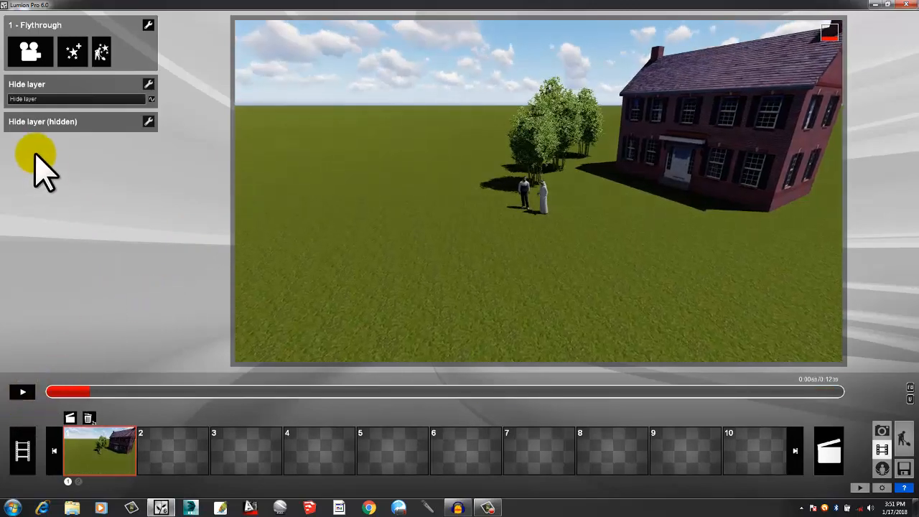
{"action": "left_click", "coordinate": [154, 101]}
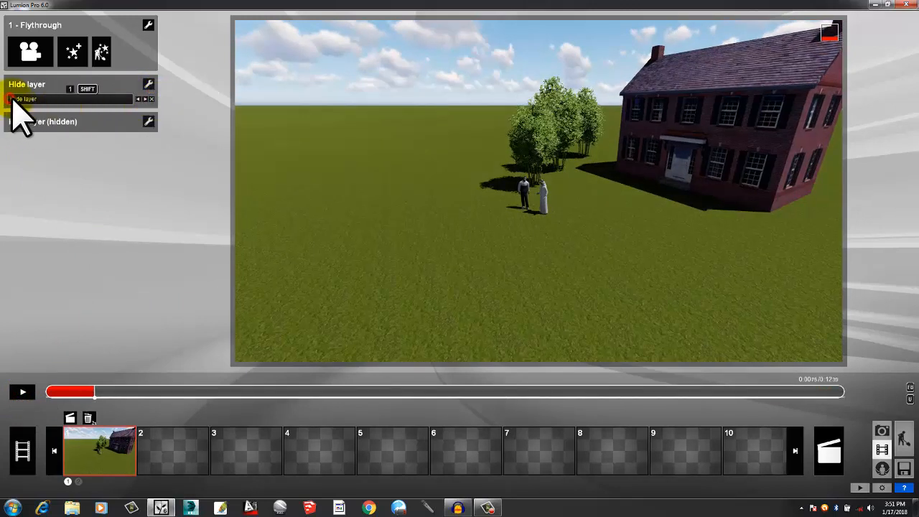
{"action": "left_click", "coordinate": [15, 100]}
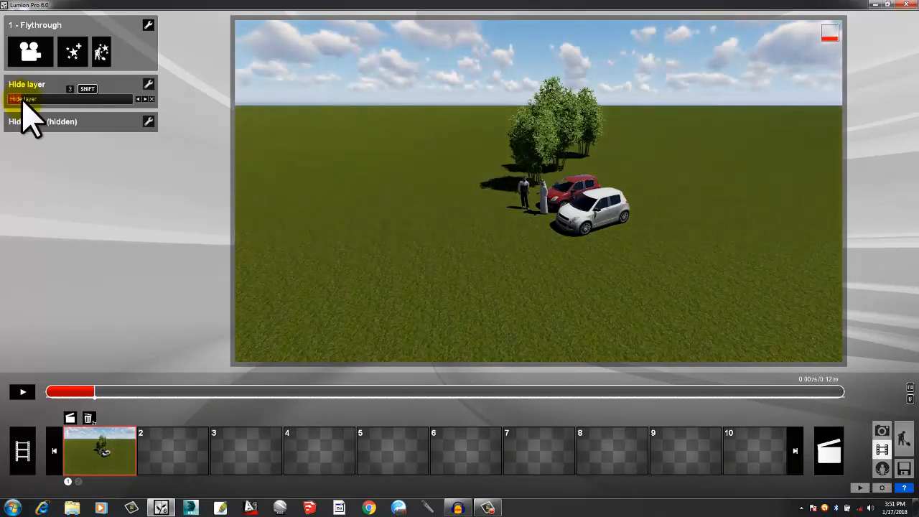
{"action": "left_click", "coordinate": [27, 100]}
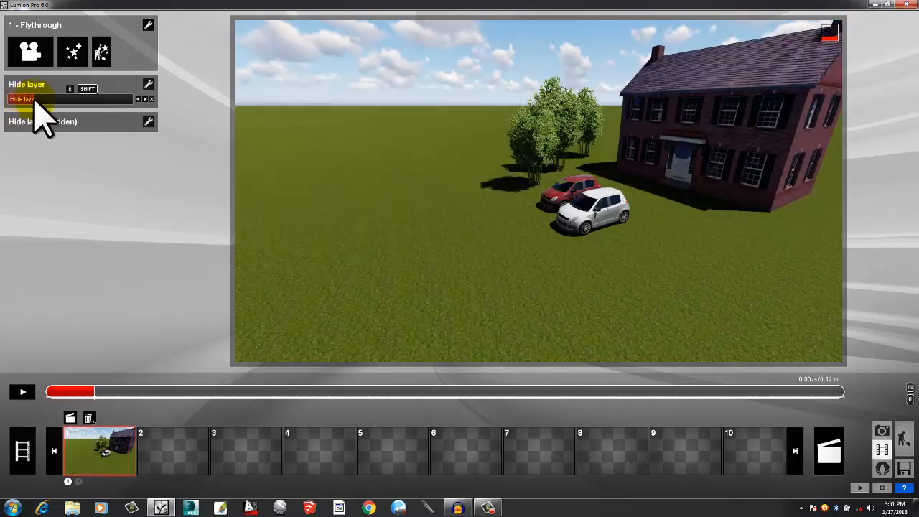
{"action": "left_click", "coordinate": [20, 102]}
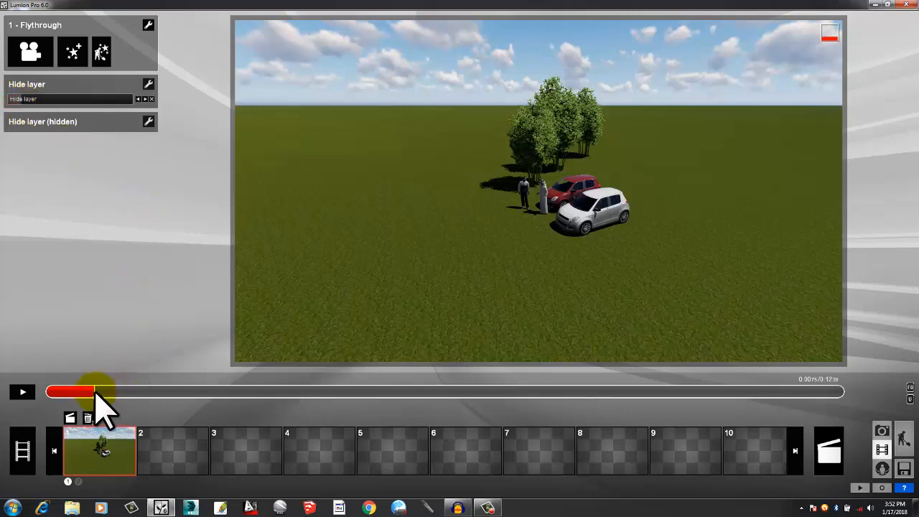
- Add another Hide layer keyframe at about 8.9 s that hides layer 4 with the people
{"action": "left_click_drag", "start_coordinate": [96, 393], "coordinate": [617, 392]}
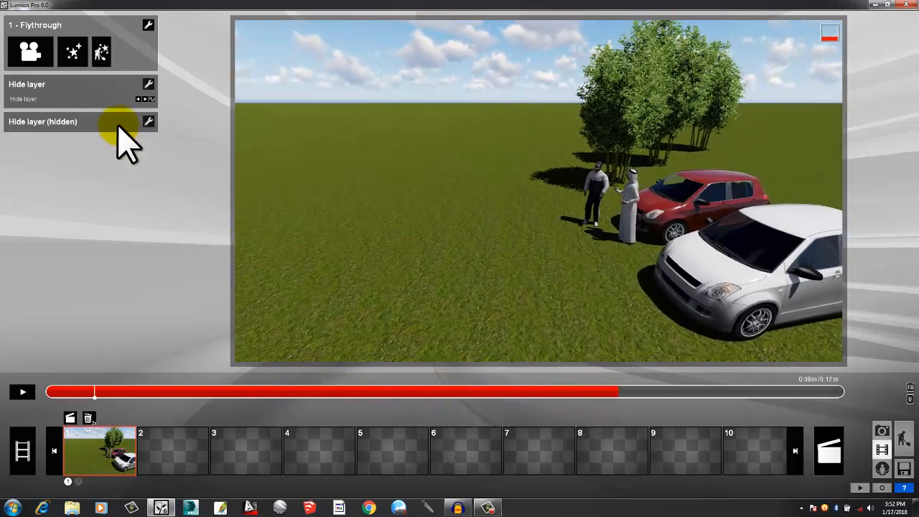
{"action": "left_click", "coordinate": [151, 98]}
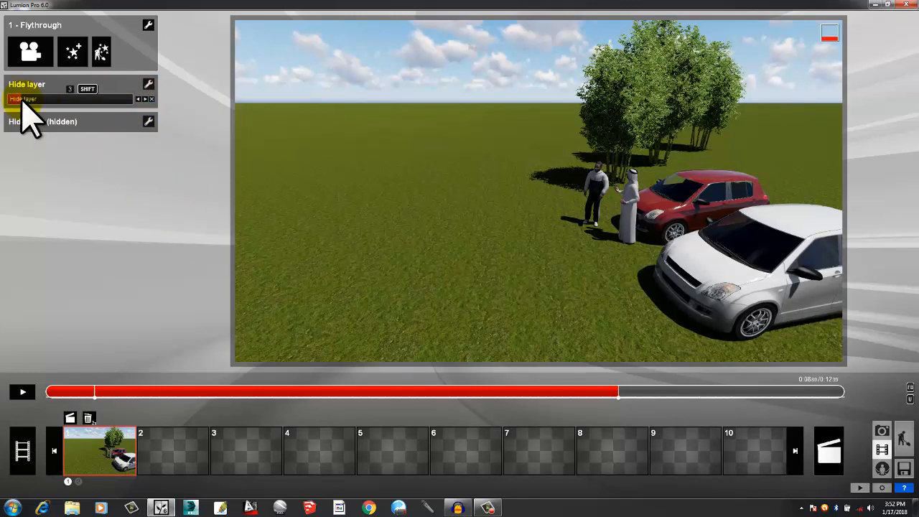
{"action": "scroll", "coordinate": [26, 109], "scroll_direction": "up", "scroll_amount": 1}
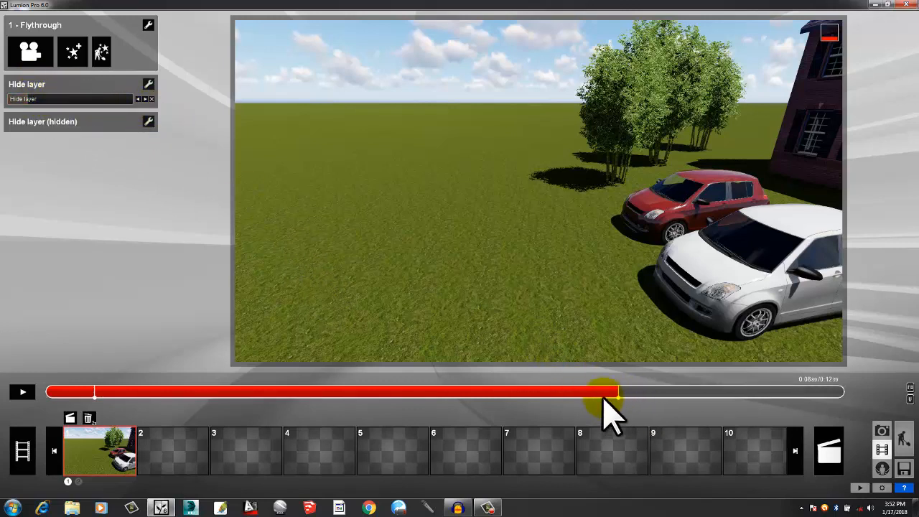
- Preview the clip and add a Hide layer keyframe at about 2.1 s that hides layer 1 with the cars
{"action": "left_click", "coordinate": [26, 393]}
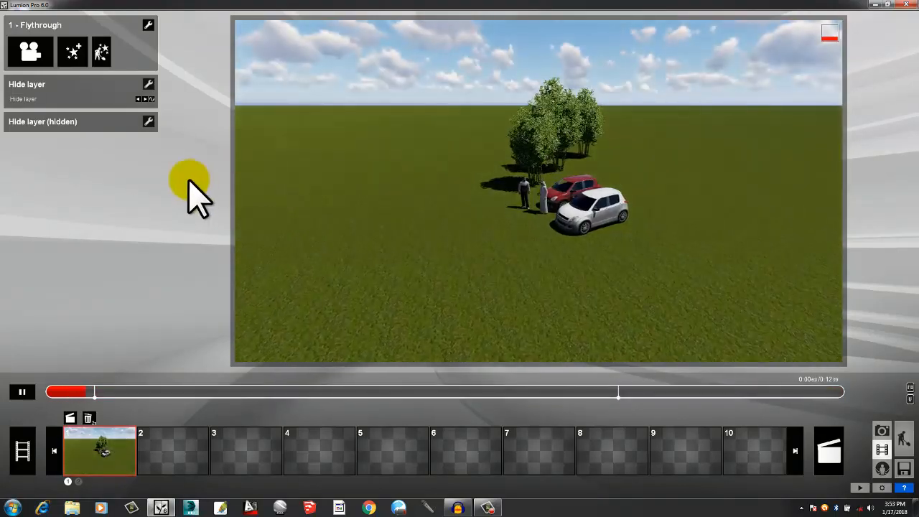
{"action": "left_click", "coordinate": [22, 391]}
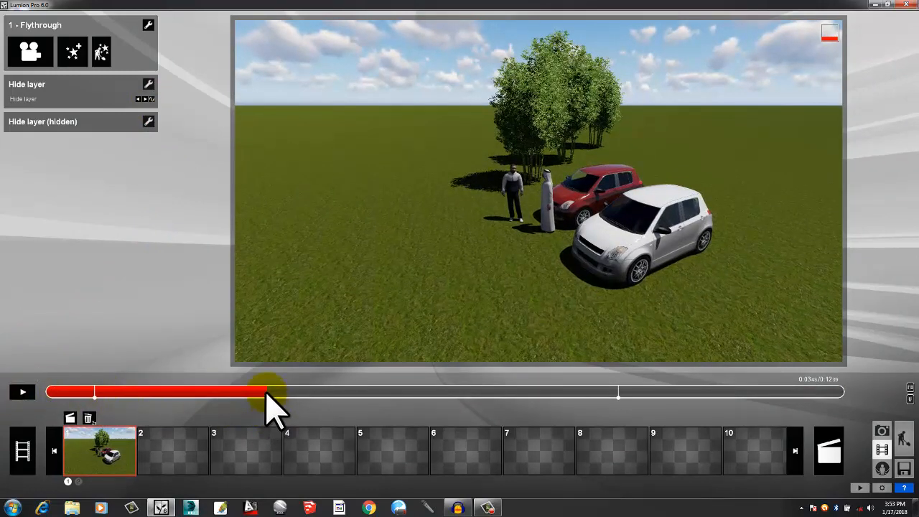
{"action": "left_click_drag", "start_coordinate": [267, 393], "coordinate": [184, 396]}
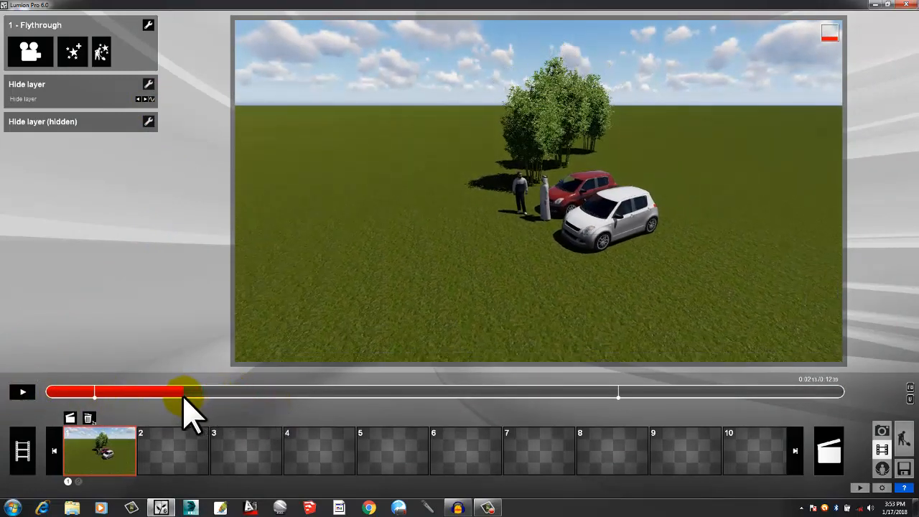
{"action": "left_click", "coordinate": [151, 99]}
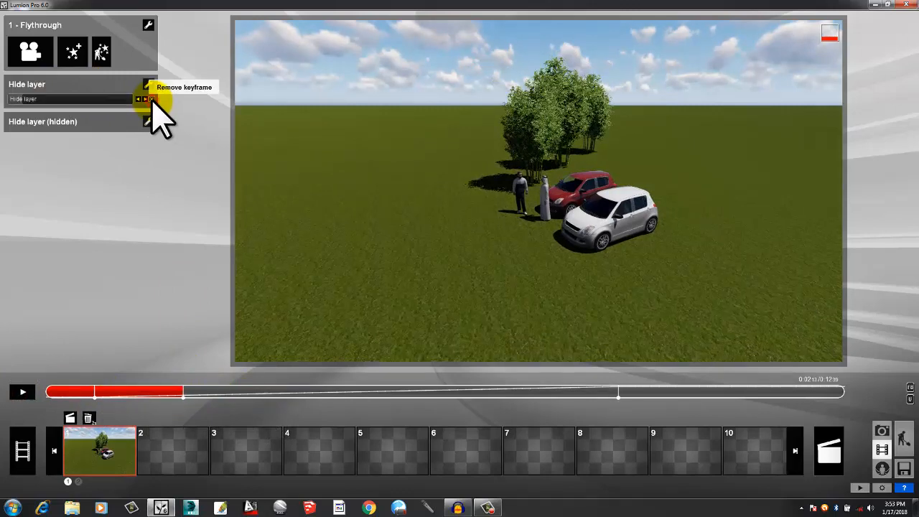
{"action": "left_click", "coordinate": [15, 100]}
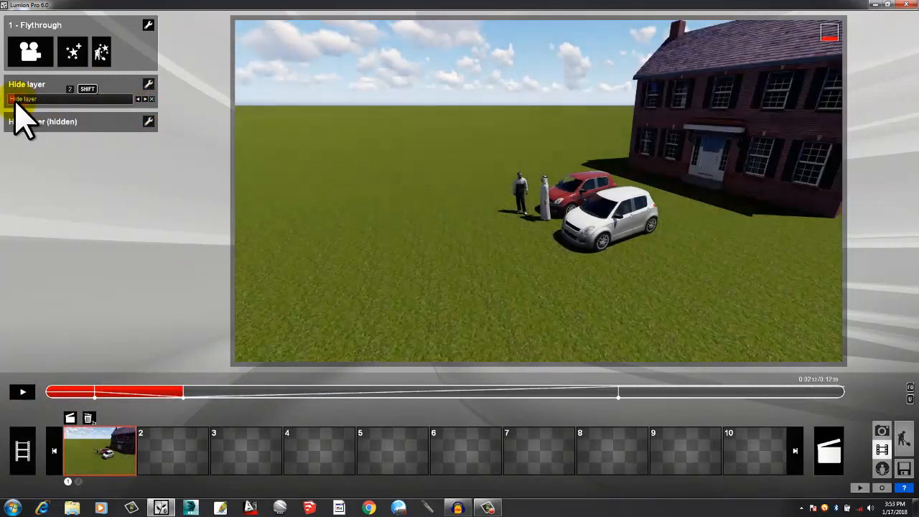
{"action": "left_click", "coordinate": [10, 102]}
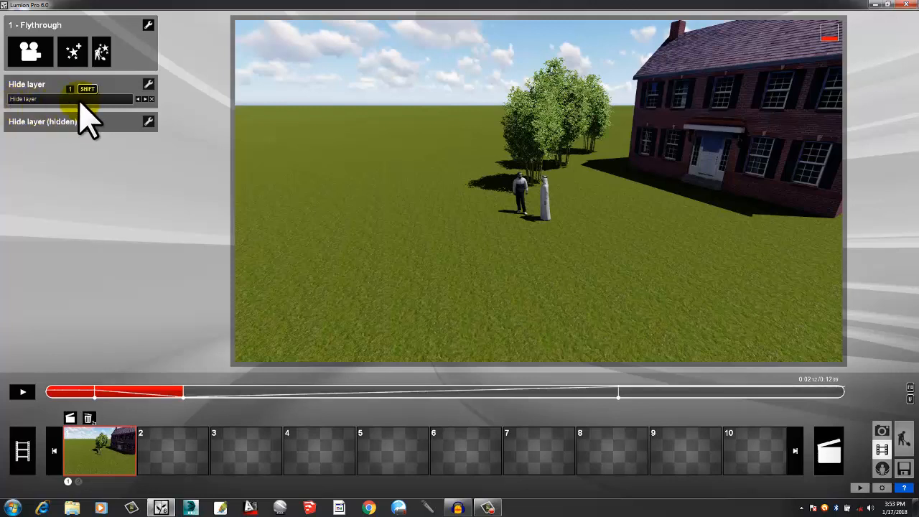
- Add a Hide layer keyframe at about 4.5 s with layer 2 hidden and play the clip
{"action": "left_click_drag", "start_coordinate": [186, 395], "coordinate": [336, 395]}
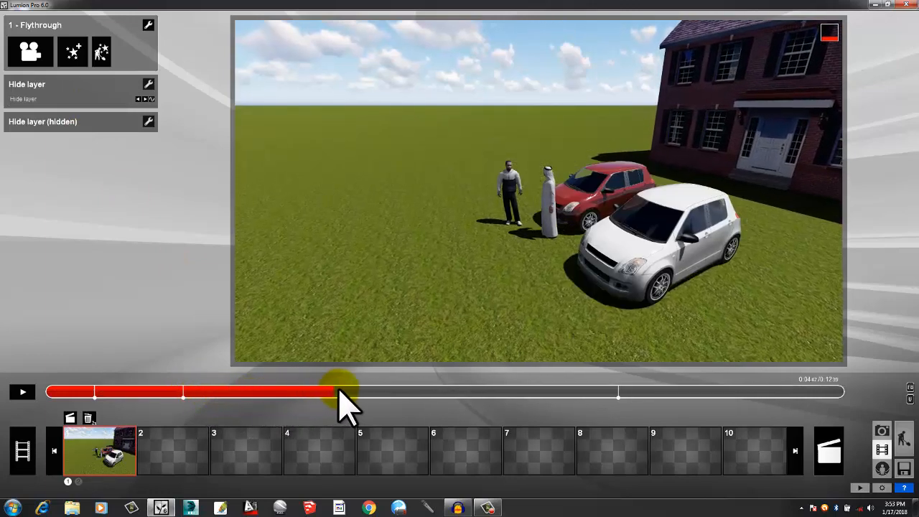
{"action": "left_click", "coordinate": [149, 99]}
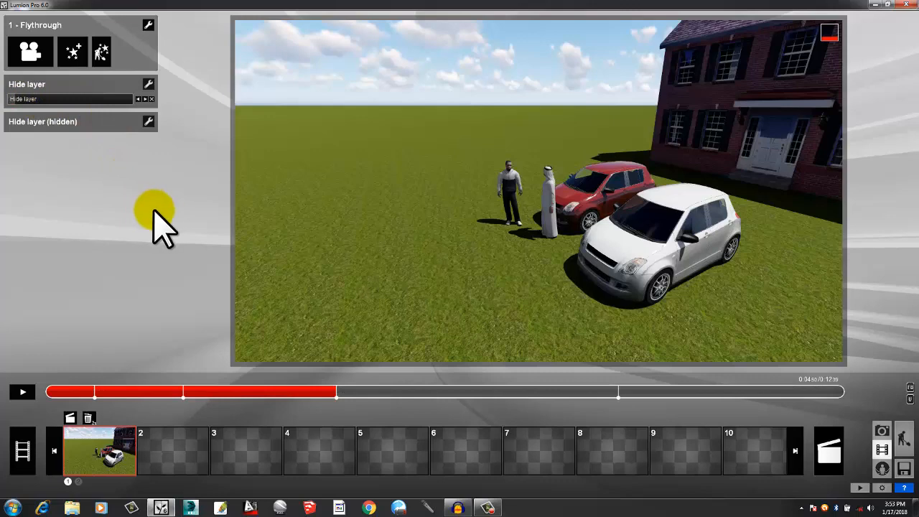
{"action": "left_click", "coordinate": [22, 391]}
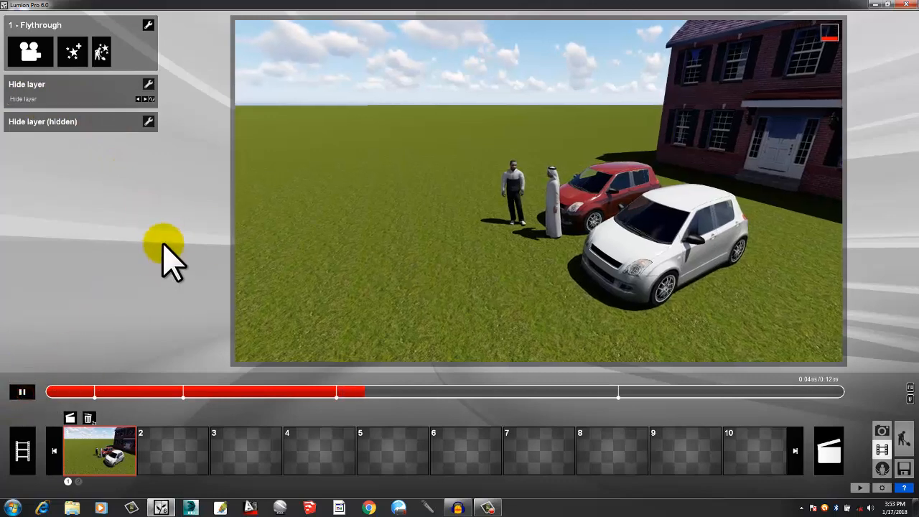